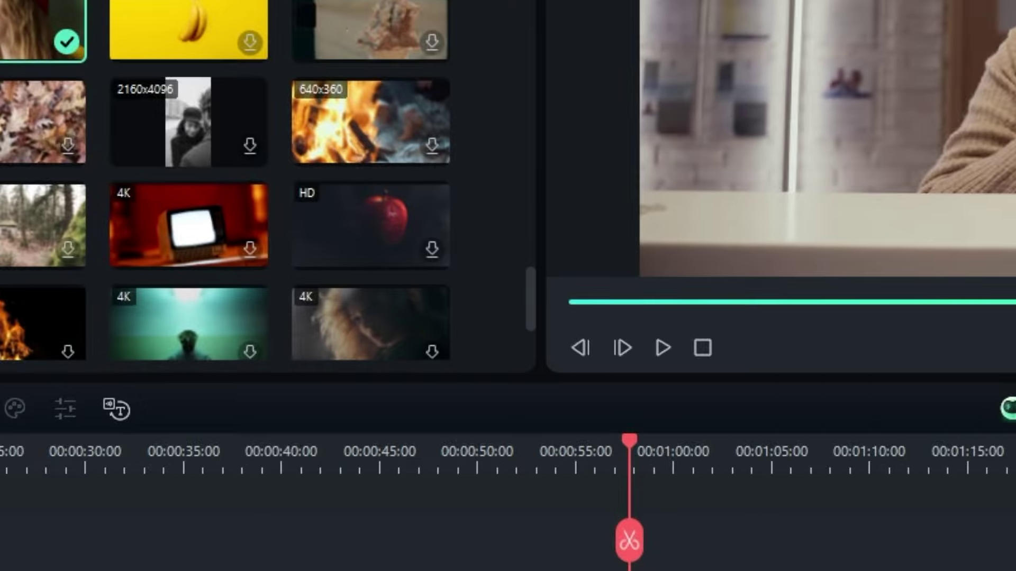
Step: Switch the video scope under the preview to the Vettroscopio type
left_click(637, 121)
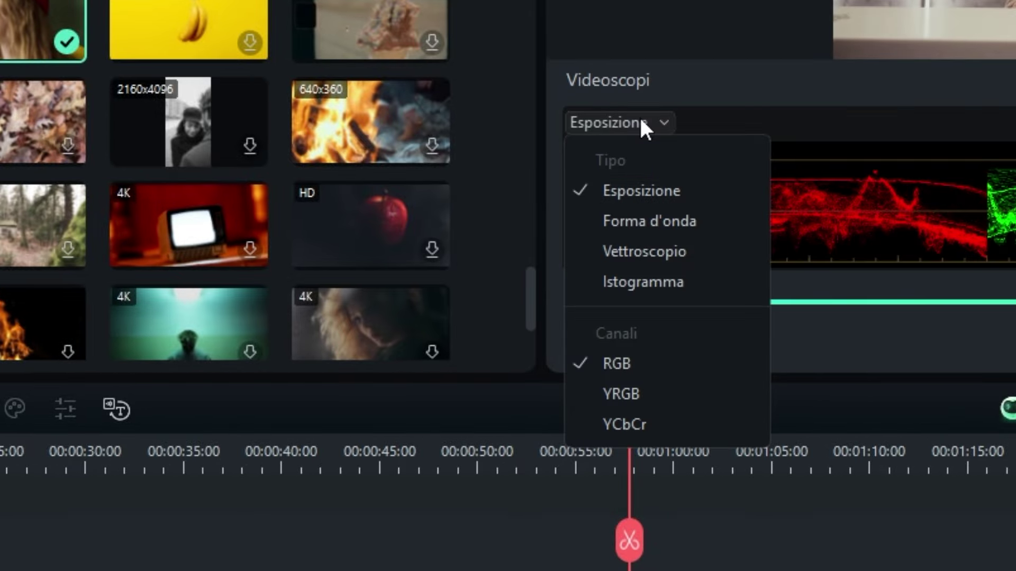
left_click(651, 252)
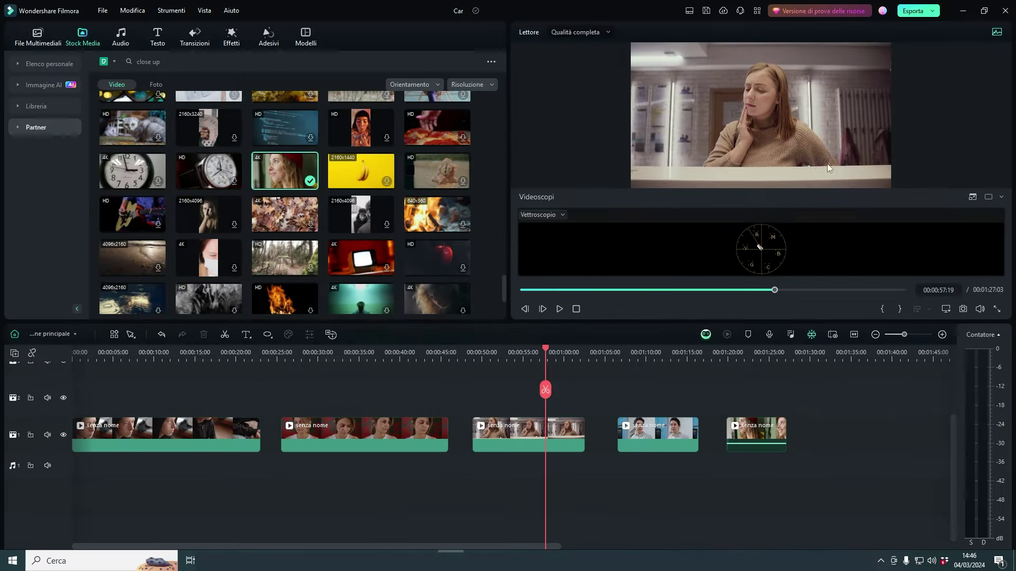
left_click_drag(734, 233, 739, 247)
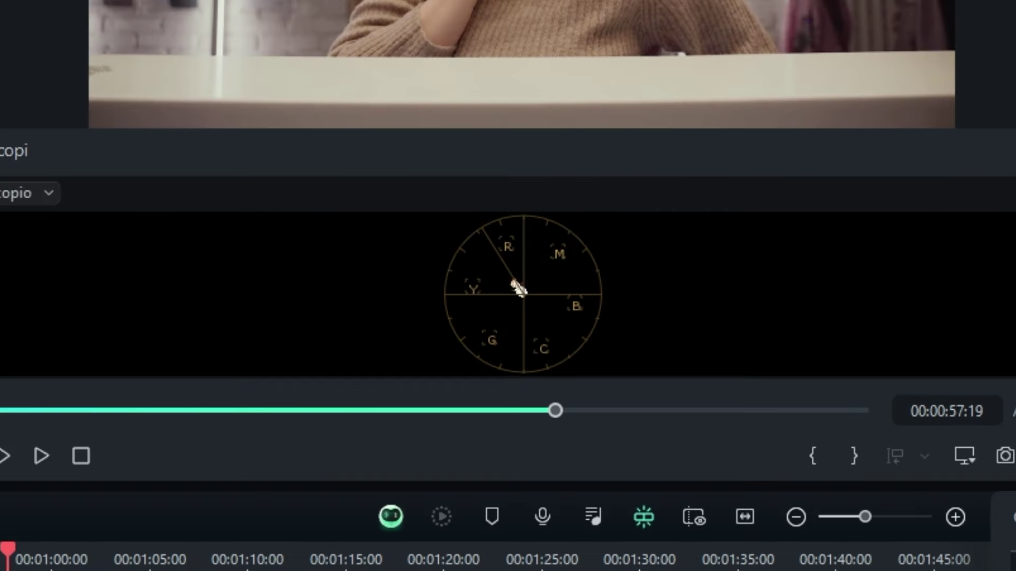
Step: Scrub through the first three timeline clips to examine how their skin tones fall along the vectorscope's skin tone line
left_click_drag(204, 557, 537, 555)
key("Up")
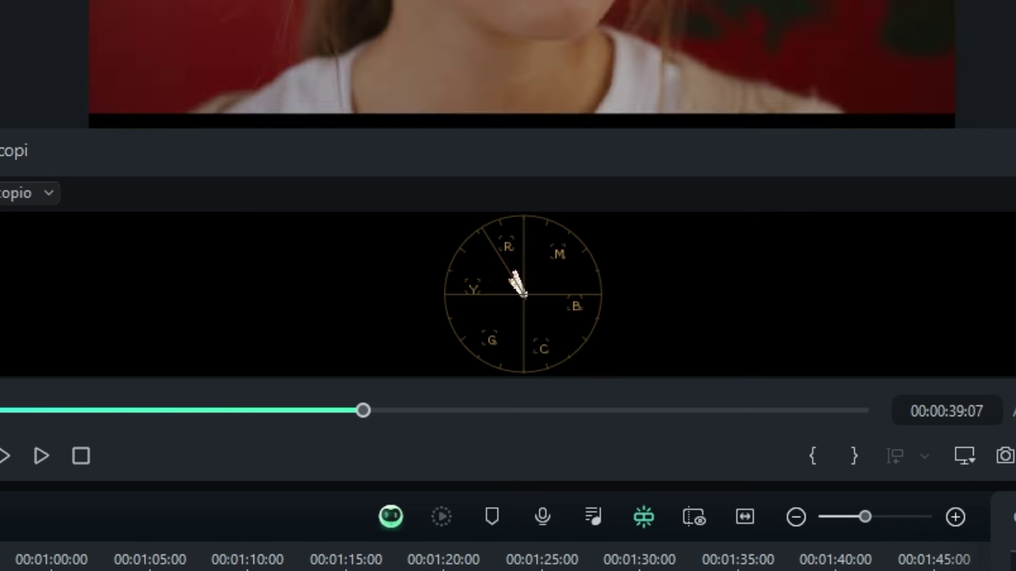
key("Up")
key("Up")
key("Up")
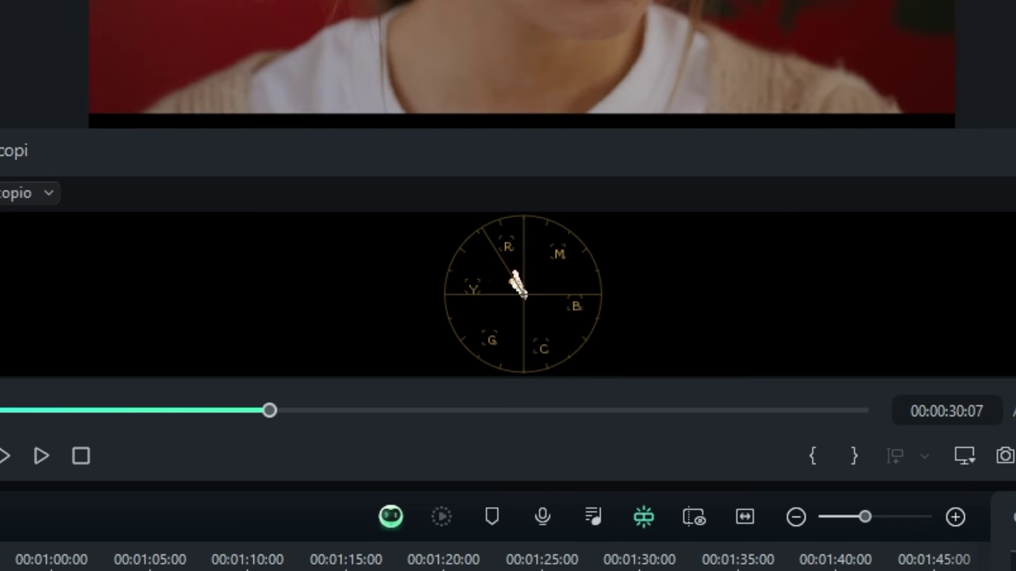
key("Up")
key("Up")
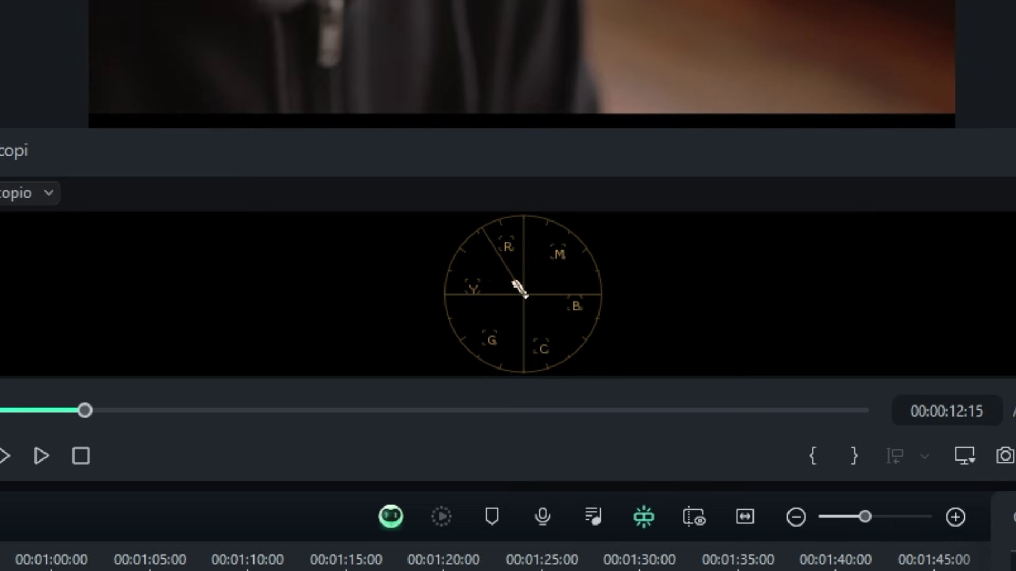
key("Down")
key("Down")
key("Down")
key("Up")
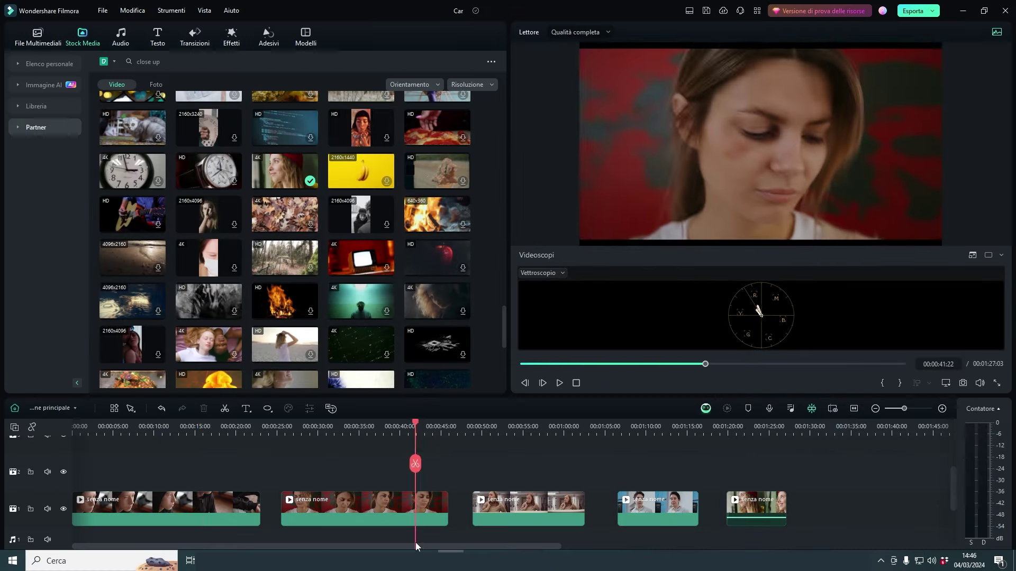
key("Up")
key("space")
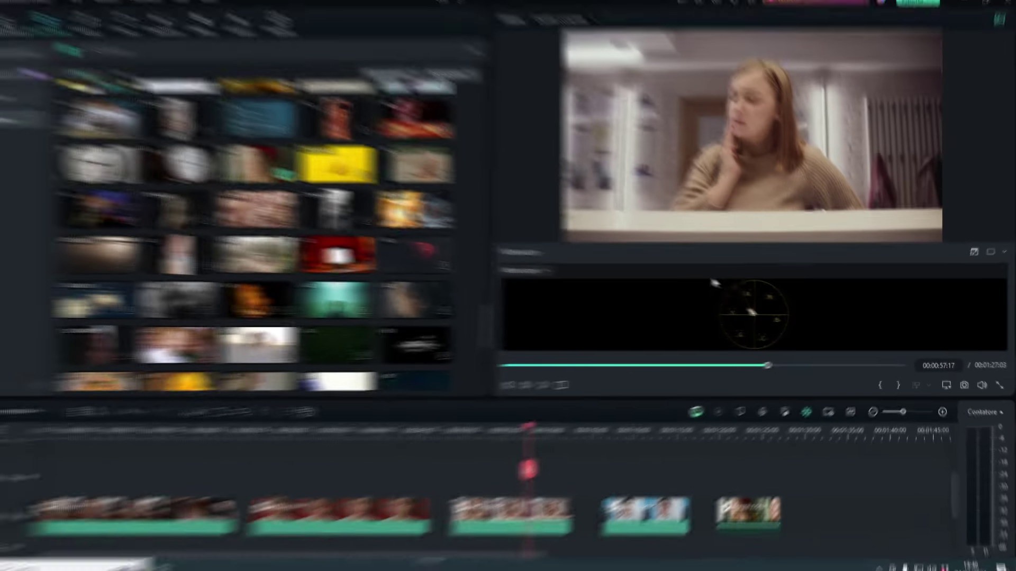
Step: Check the vectorscope's skin tone indicator option and compare the first clip's vectorscope trace with the last clip's
left_click(32, 193)
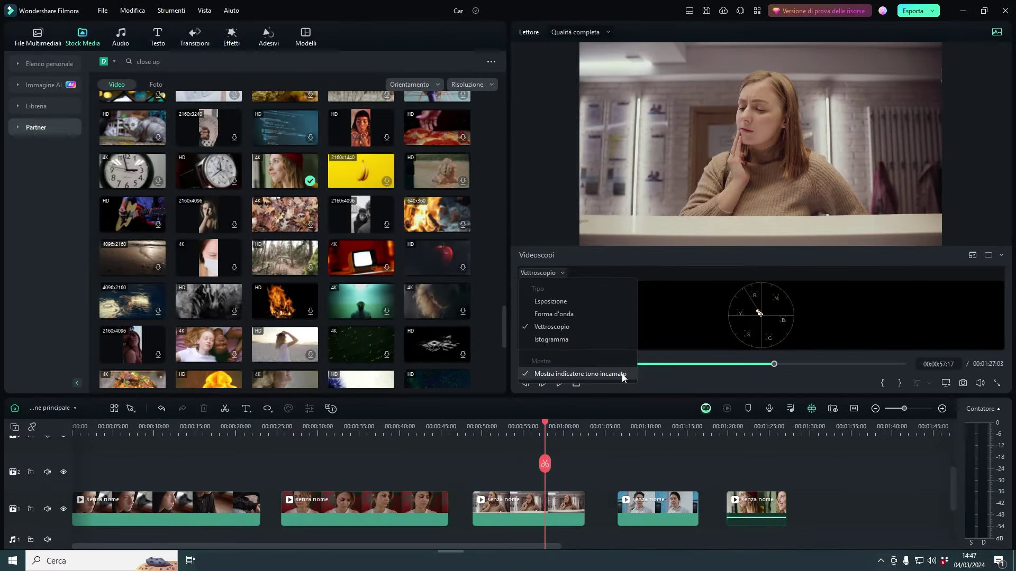
left_click(1008, 366)
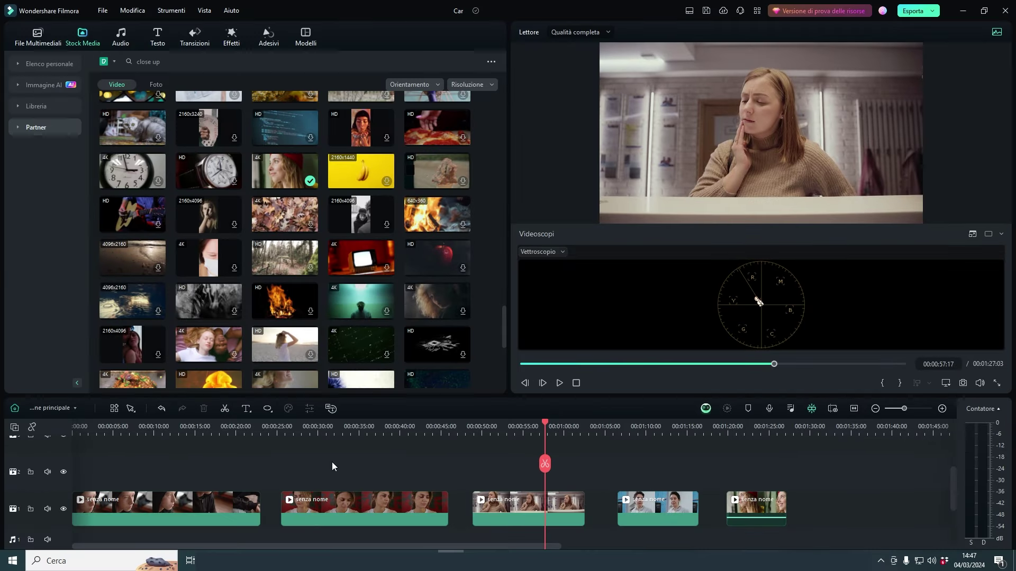
left_click(223, 427)
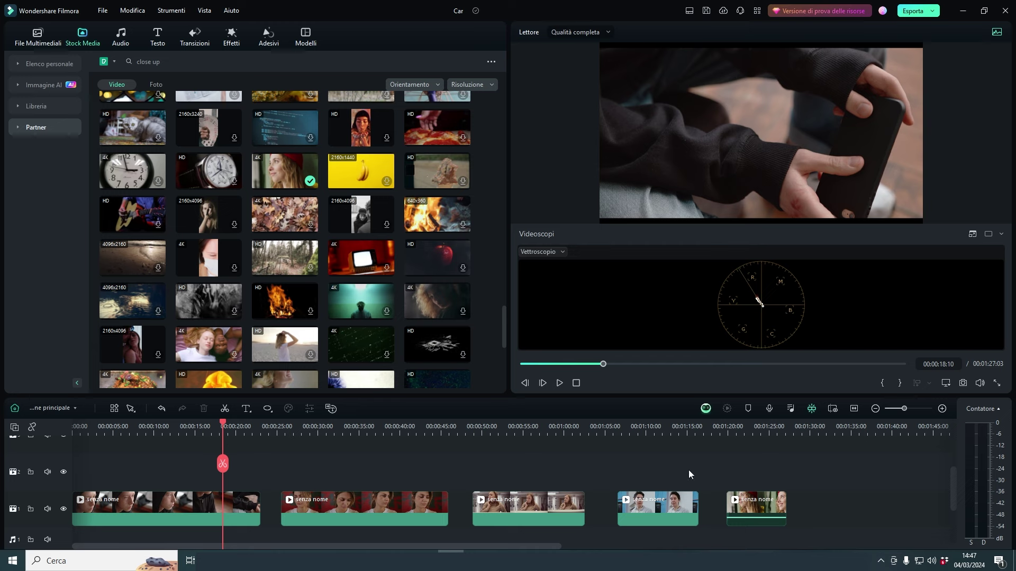
left_click(739, 429)
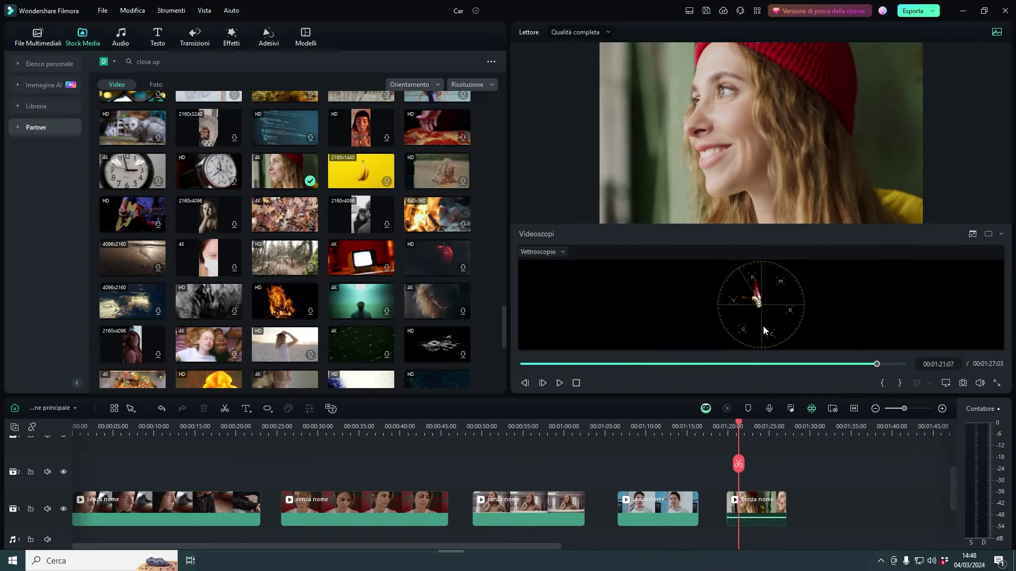
Step: Try a cooler Temperatura in the colour settings of the last clip
double_click(754, 507)
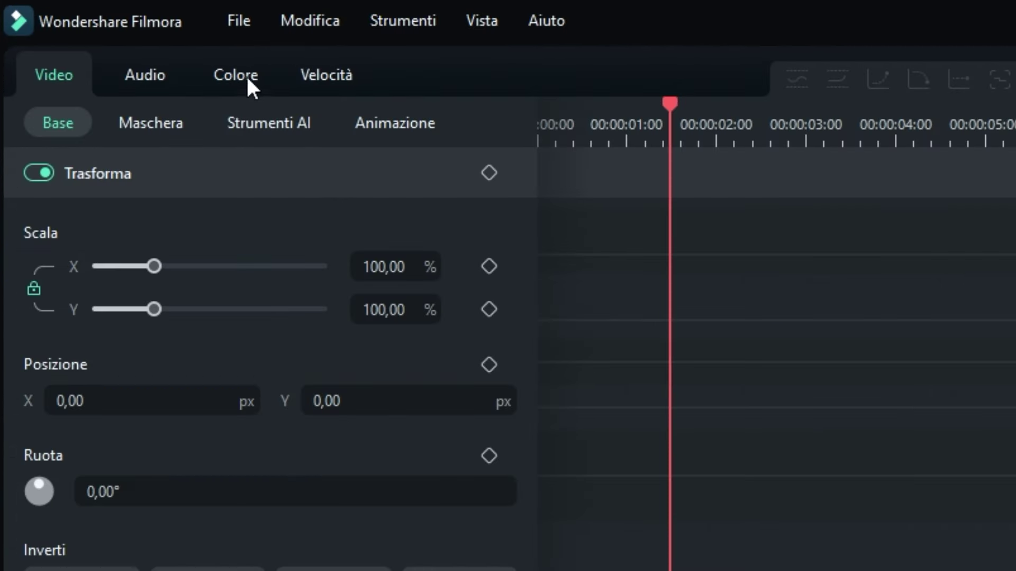
left_click(245, 76)
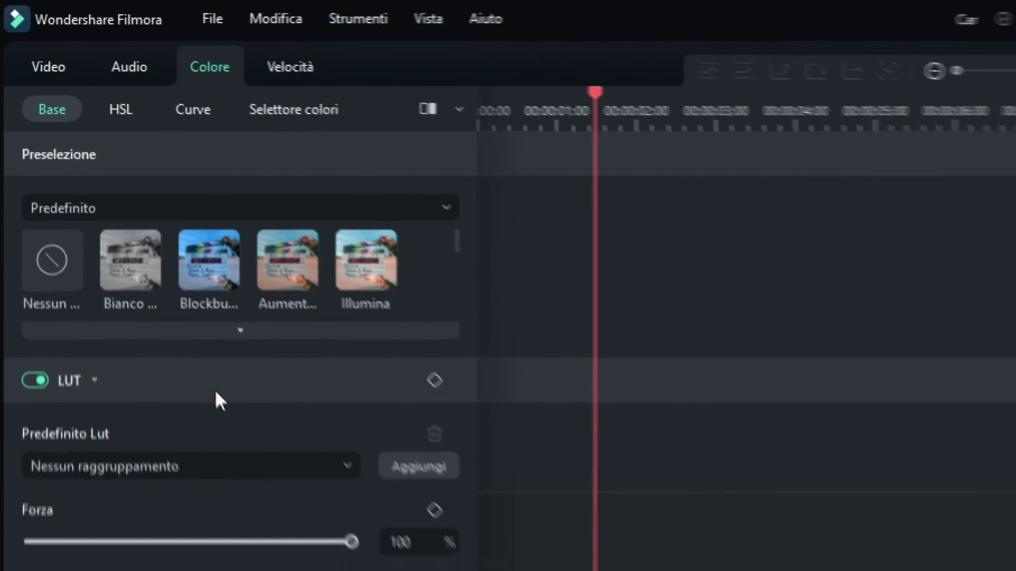
scroll(215, 389, "down", 5)
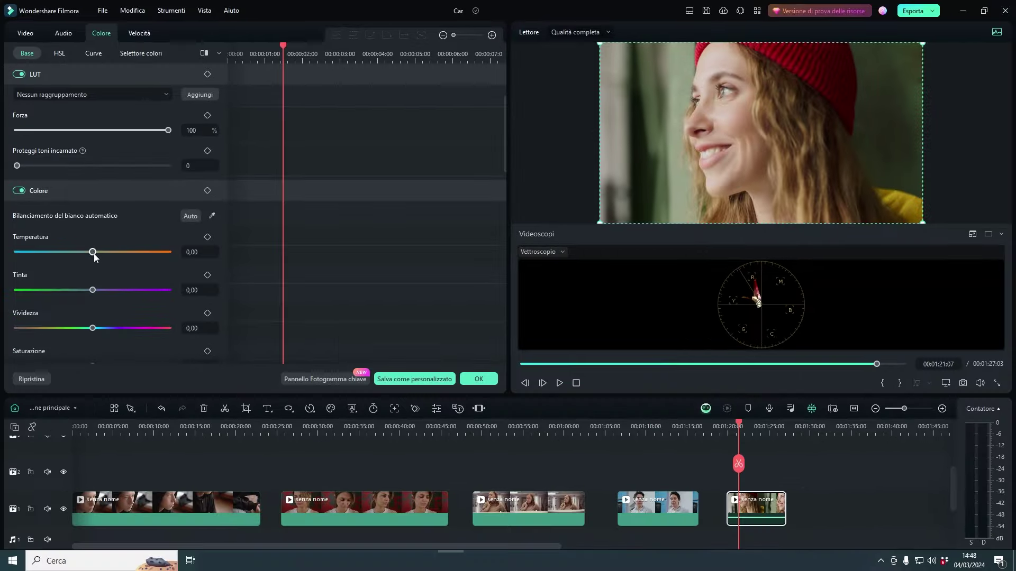
mouse_move(93, 253)
left_mouse_down()
mouse_move(118, 253)
mouse_move(83, 253)
left_mouse_up()
left_click(771, 464)
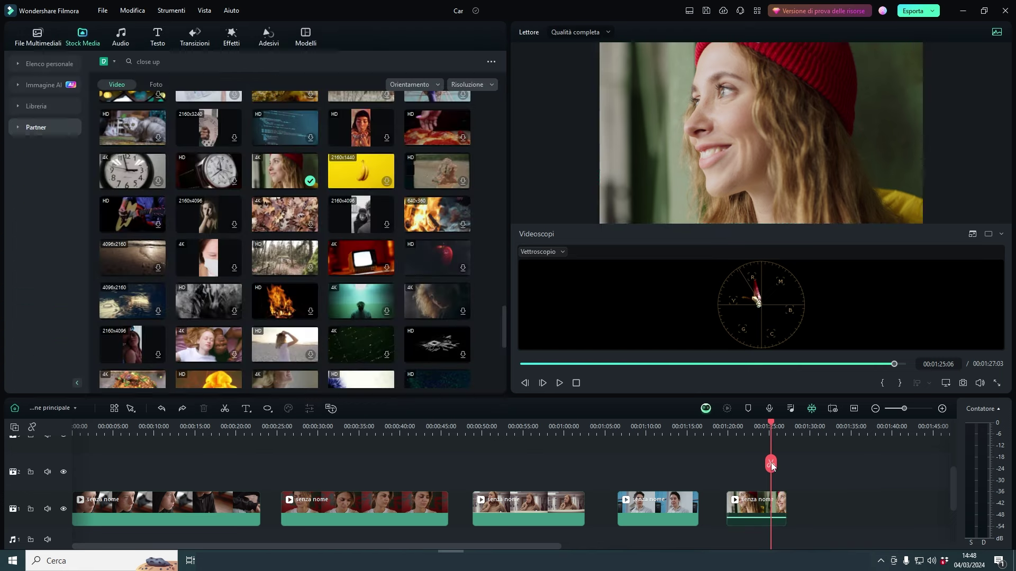
Step: Apply a circle mask to the last clip with the playhead at 00:01:22:08
left_click(750, 429)
left_click_drag(752, 430, 747, 428)
left_click(760, 501)
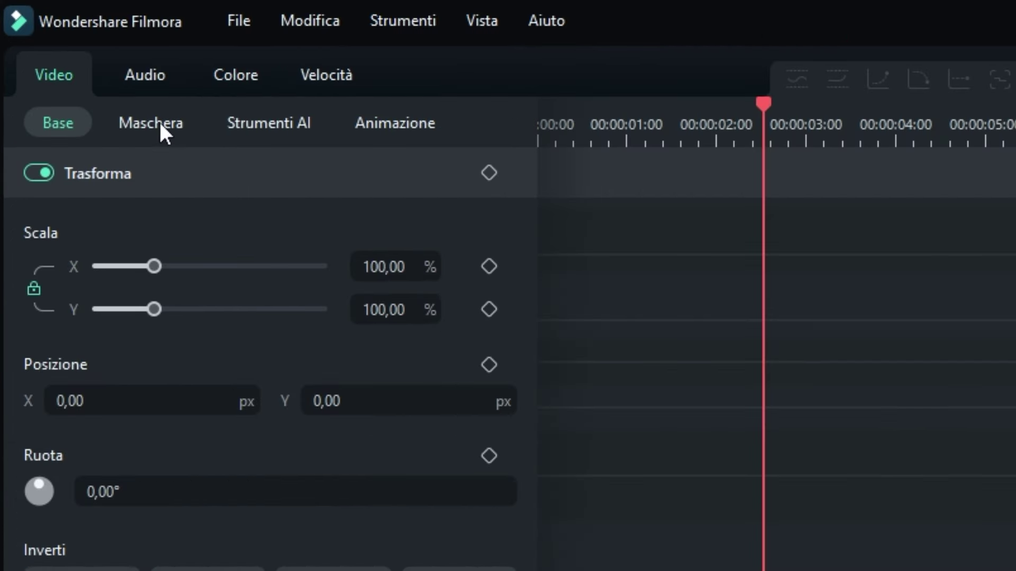
left_click(158, 124)
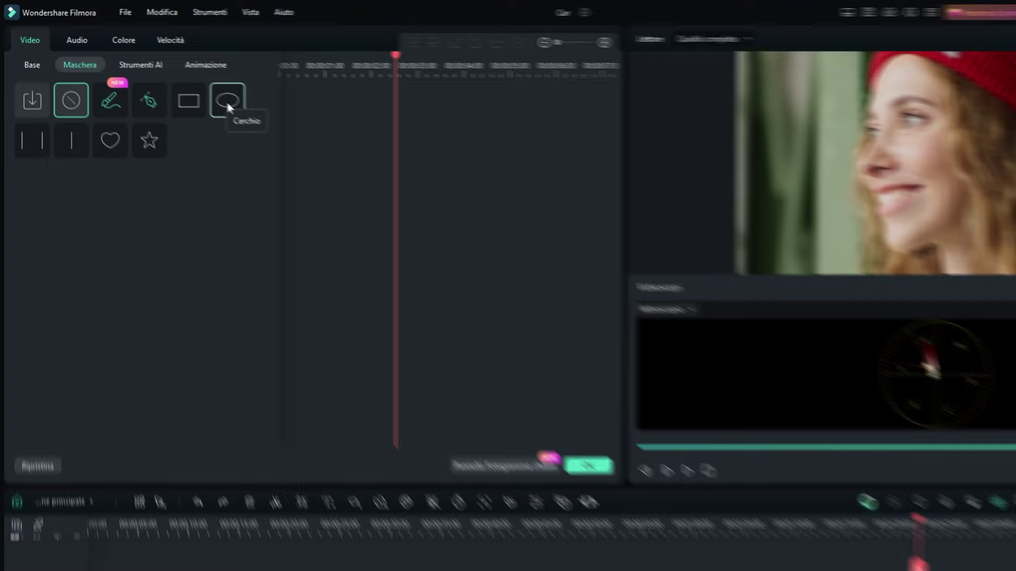
left_click(294, 131)
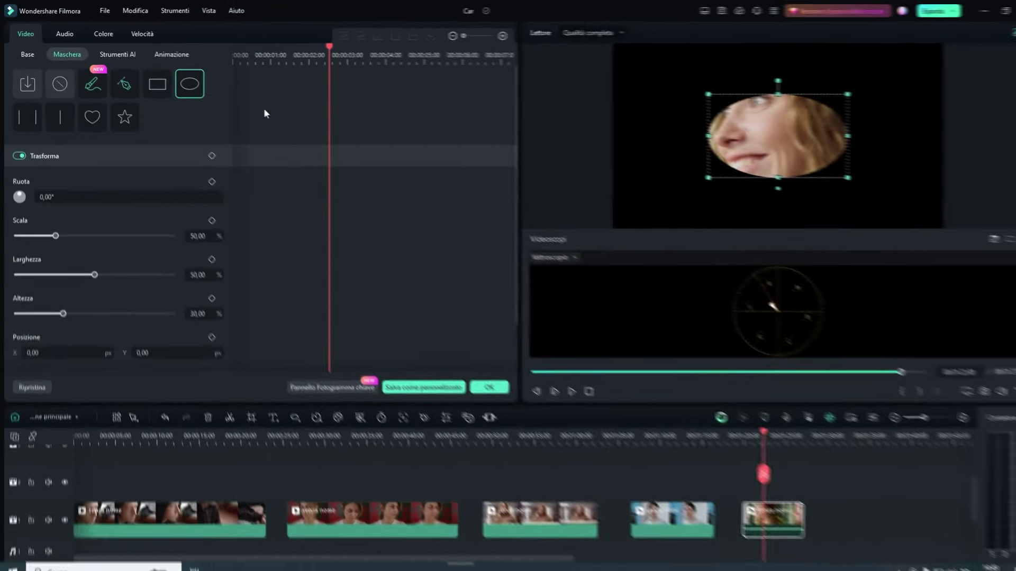
Step: Shrink the mask to about 29,92% scale, 22,06% width and 17,01% height, place it over the cheek, and enlarge the preview
left_click_drag(721, 137, 748, 133)
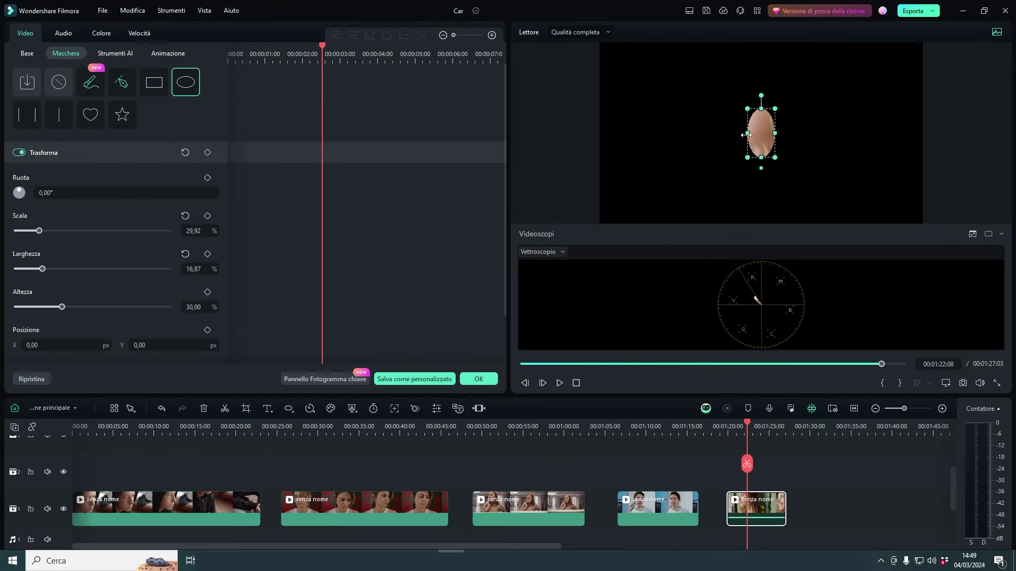
left_click_drag(762, 91, 739, 121)
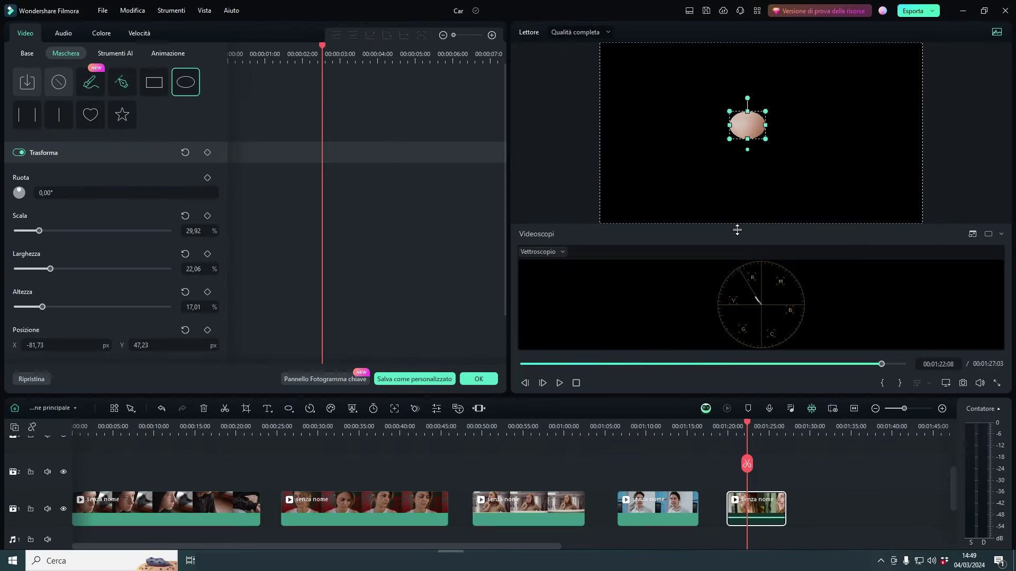
left_click_drag(737, 229, 773, 195)
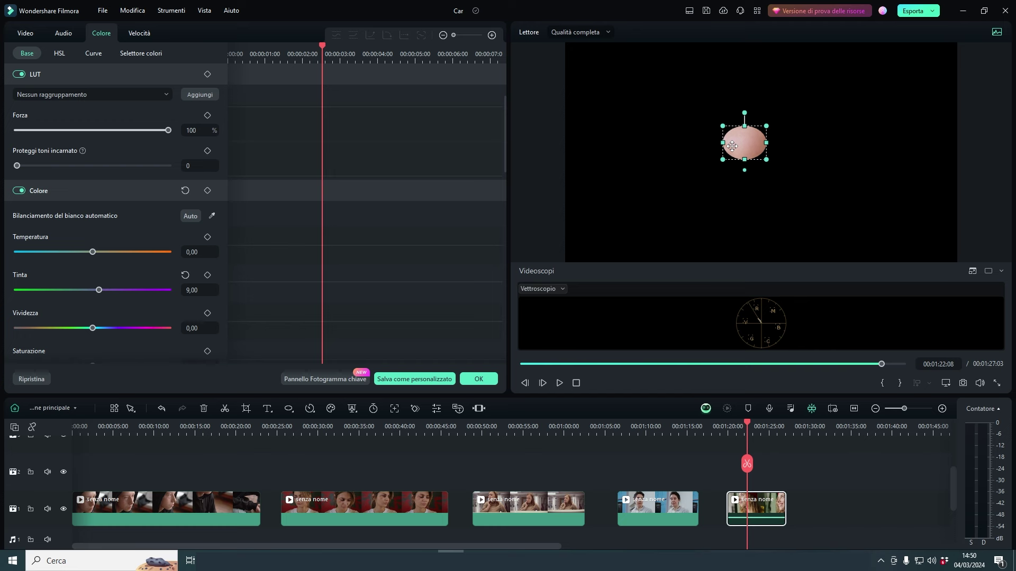
Step: Remove the circle mask from the last clip
left_click(63, 33)
left_click(26, 33)
left_click(65, 53)
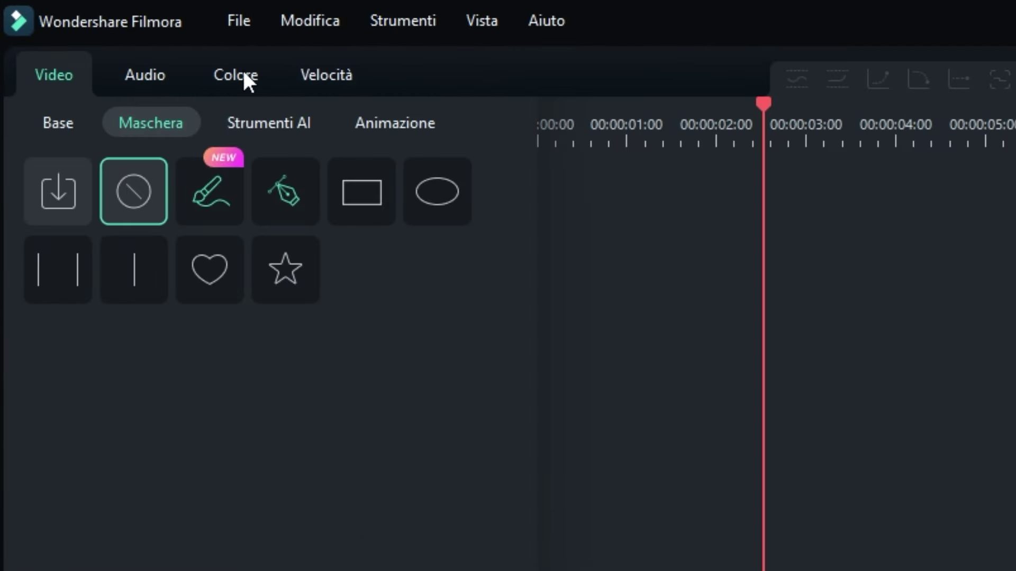
Step: Compare the last clip with and without its Colore adjustment by switching the correction off and on repeatedly
left_click(242, 75)
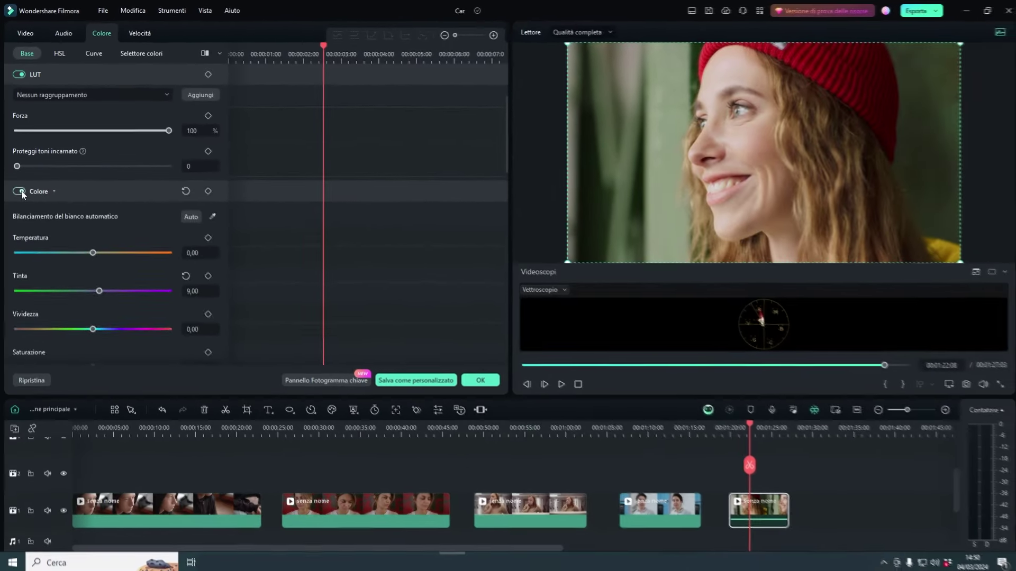
left_click(30, 286)
left_click(30, 286)
left_click(22, 194)
left_click(21, 195)
left_click(22, 195)
left_click(22, 194)
left_click(22, 195)
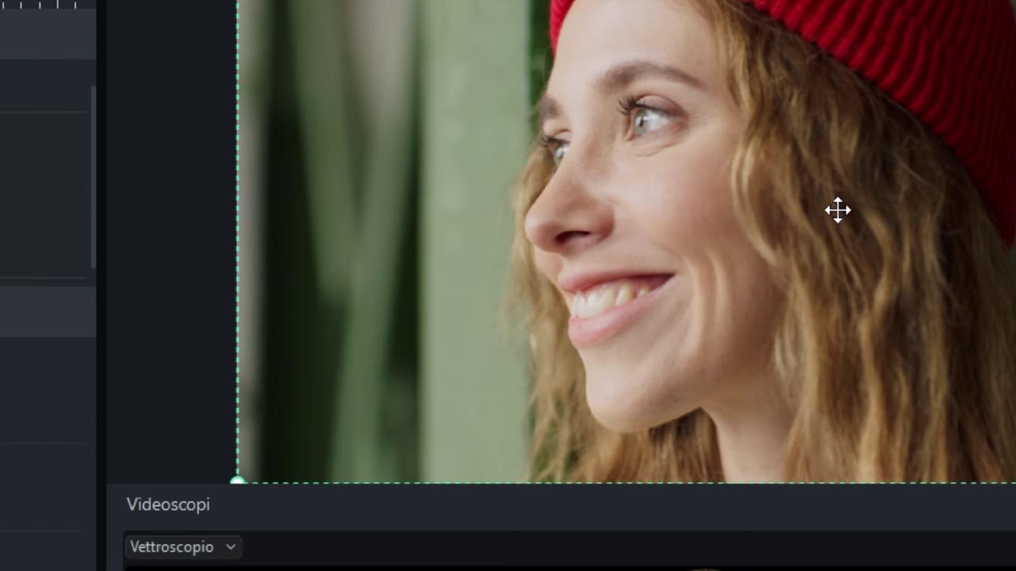
Step: Enlarge the vectorscope area below the preview and check the skin tones of the second and third clips
left_click_drag(683, 506, 681, 465)
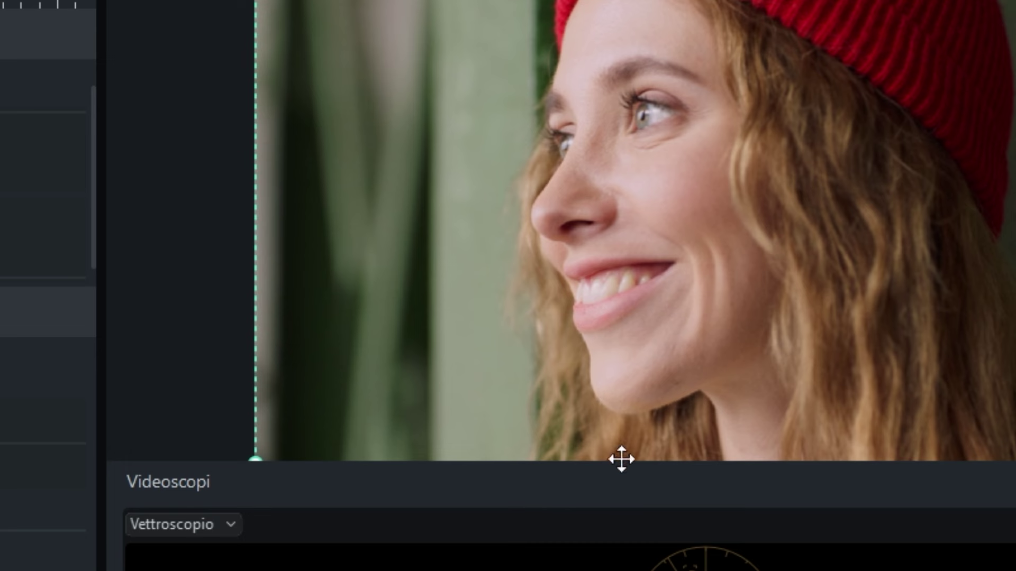
left_click_drag(621, 469, 621, 528)
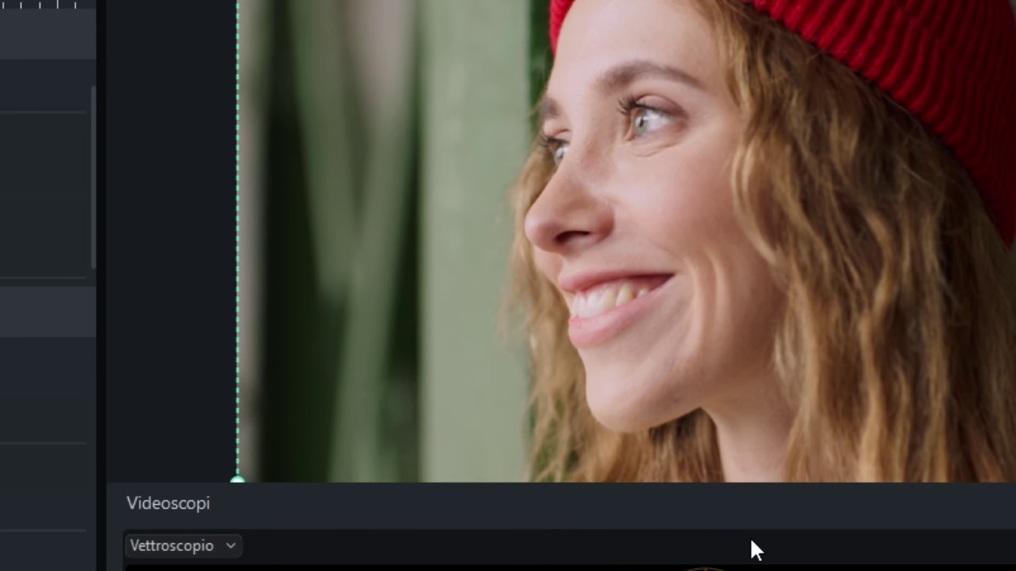
left_click_drag(769, 493, 773, 426)
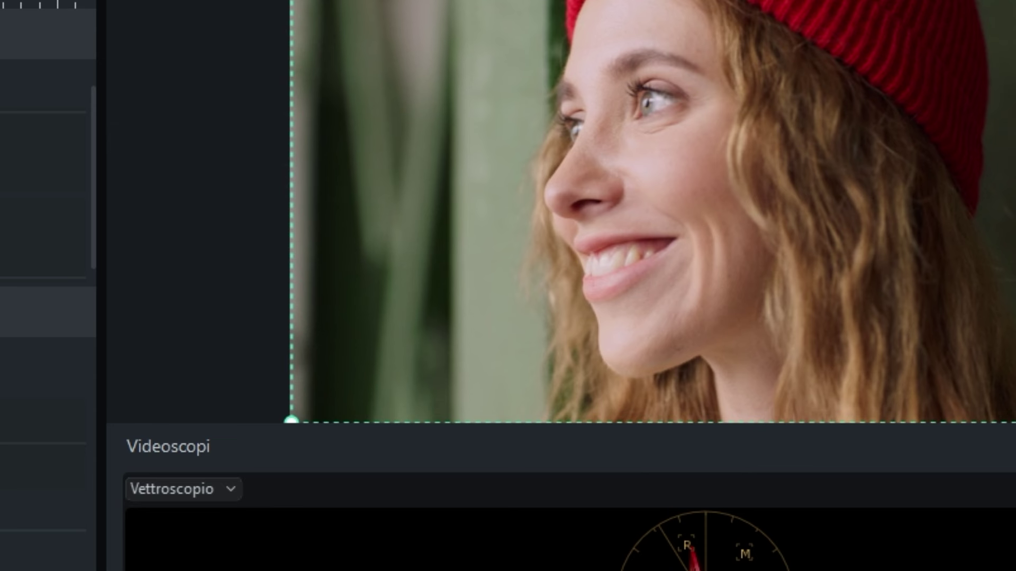
left_click_drag(556, 425, 555, 334)
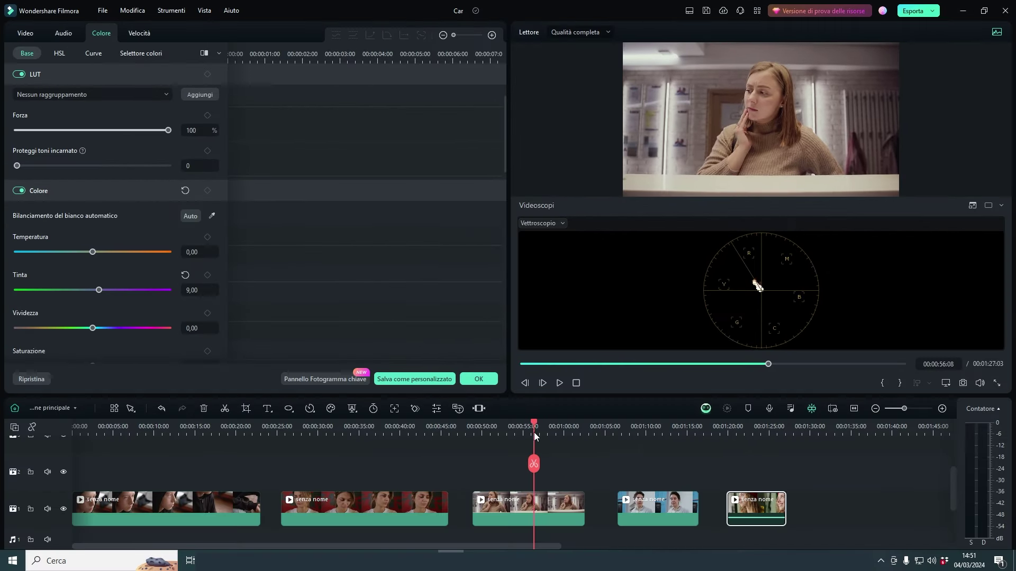
left_click_drag(484, 492, 318, 521)
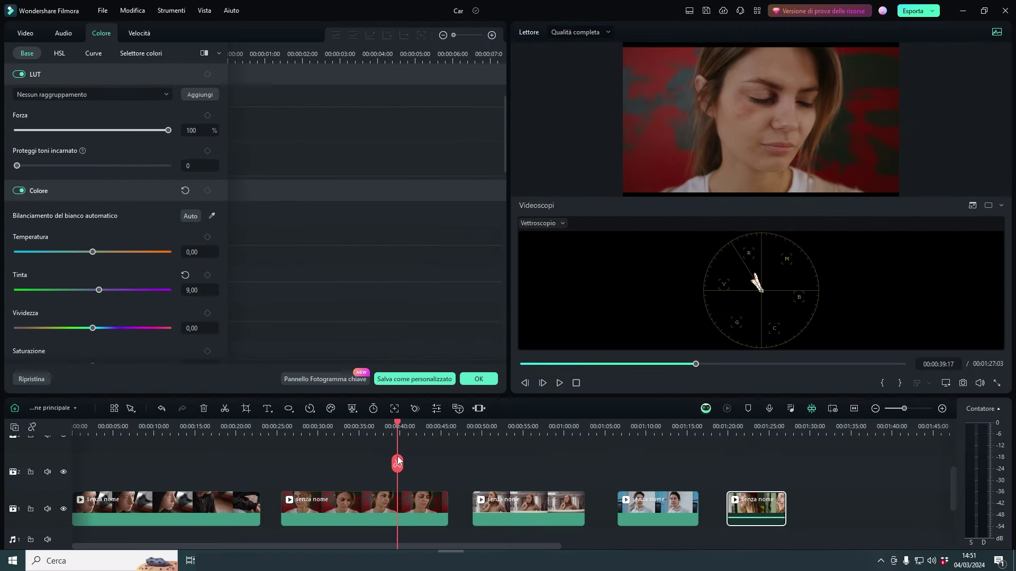
left_click_drag(396, 460, 533, 502)
Step: Enlarge the preview by shrinking the vectorscope area, and open the properties of the third clip
left_click_drag(745, 198, 744, 295)
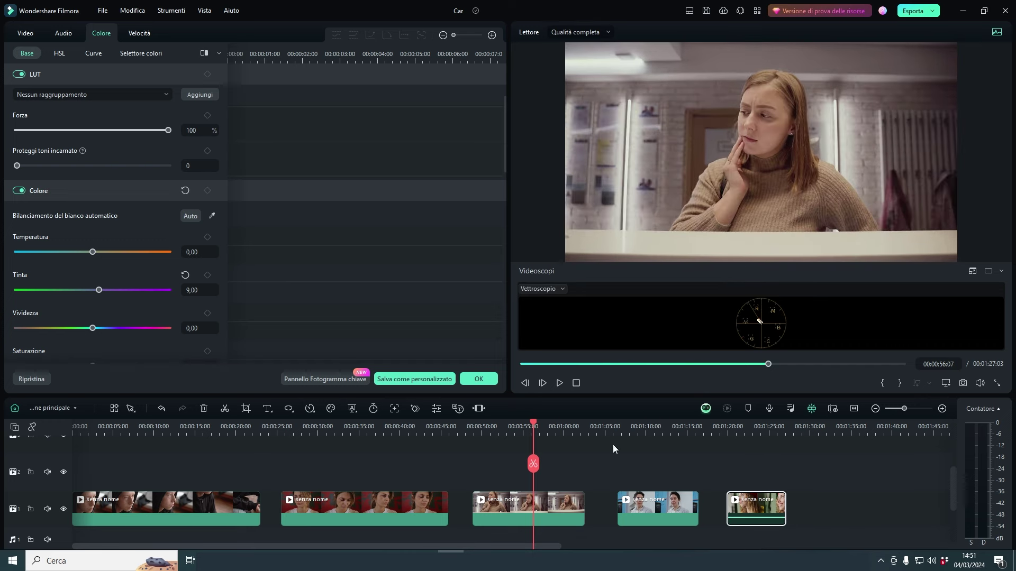
left_click(541, 506)
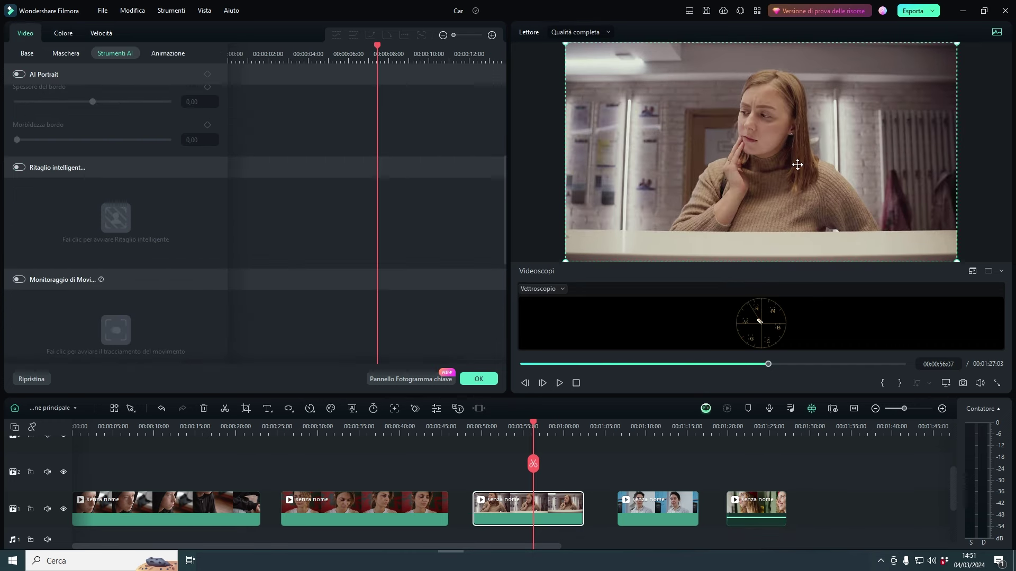